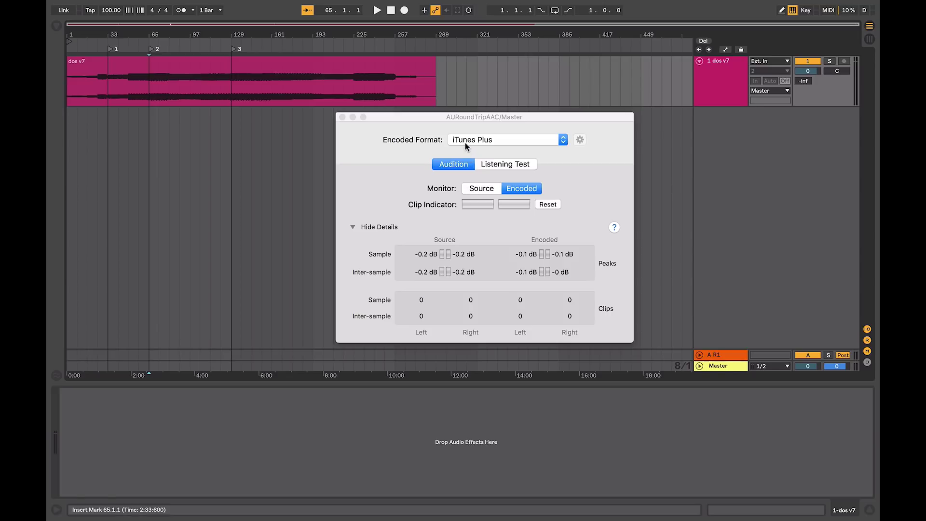
# Step: Review the AURoundTripAAC Encoded Format list and keep iTunes Plus selected
pyautogui.click(466, 141)
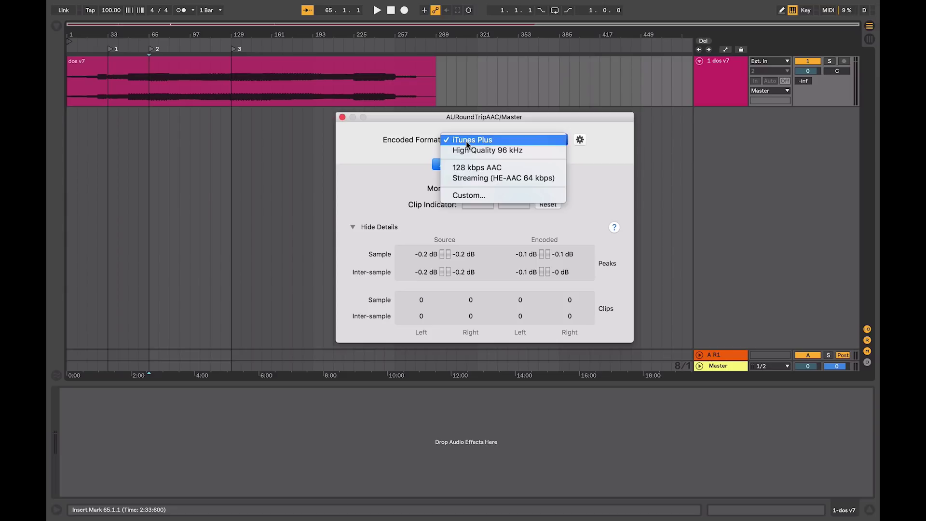
pyautogui.click(440, 145)
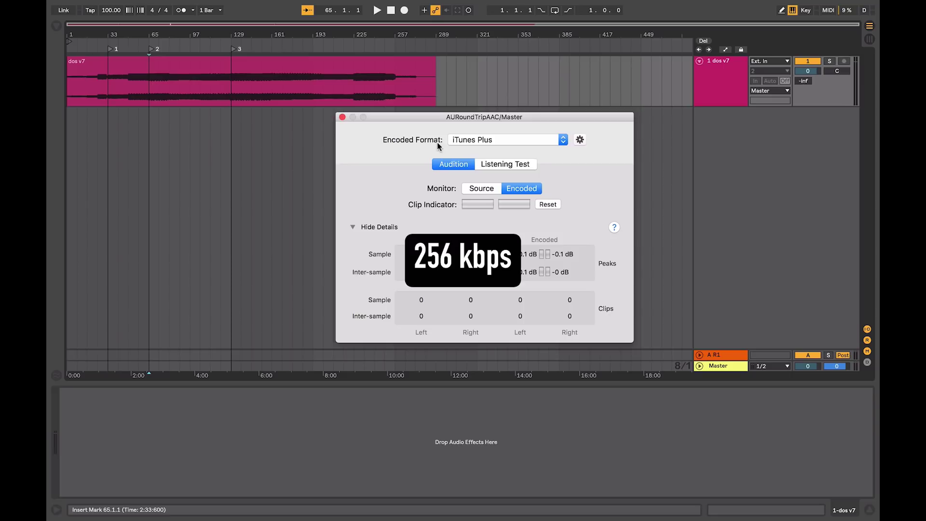
pyautogui.click(456, 141)
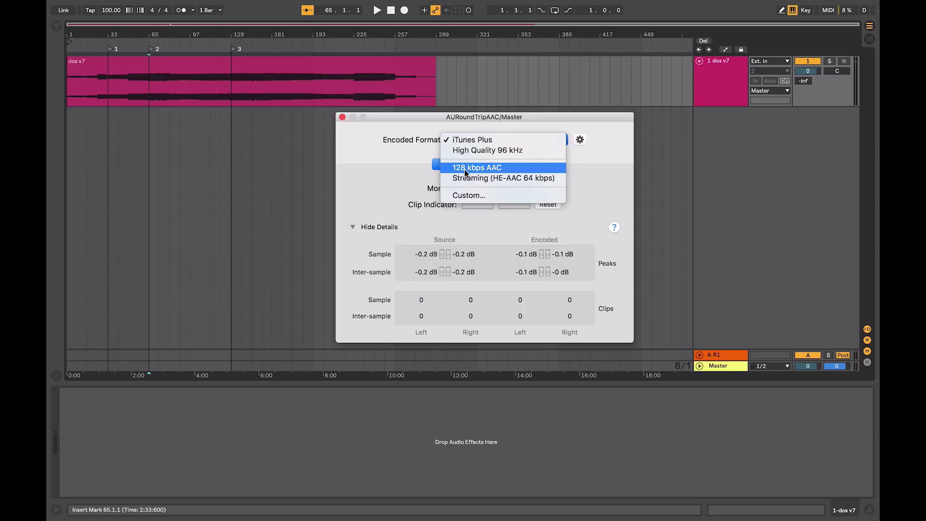
pyautogui.click(467, 143)
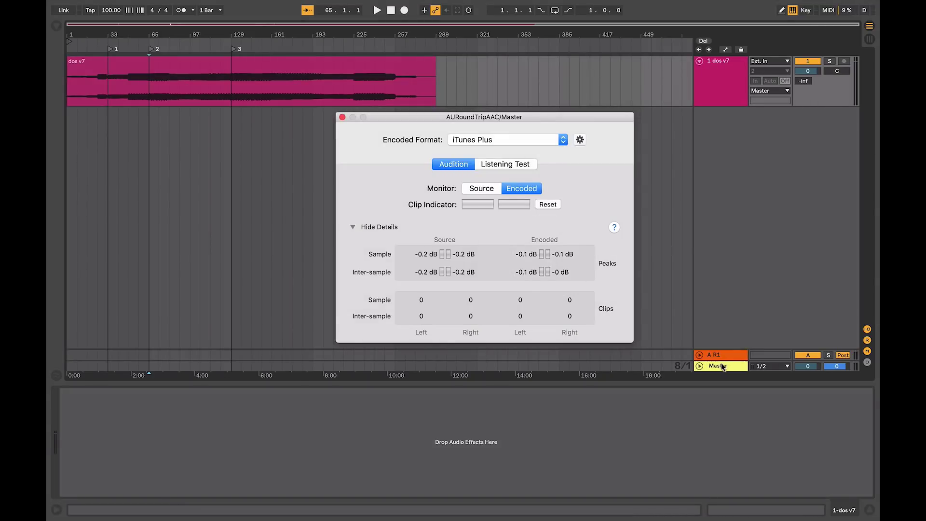
# Step: Show the Master chain, play the track with Limiter6 bypassed, then re-enable Limiter6
pyautogui.click(725, 364)
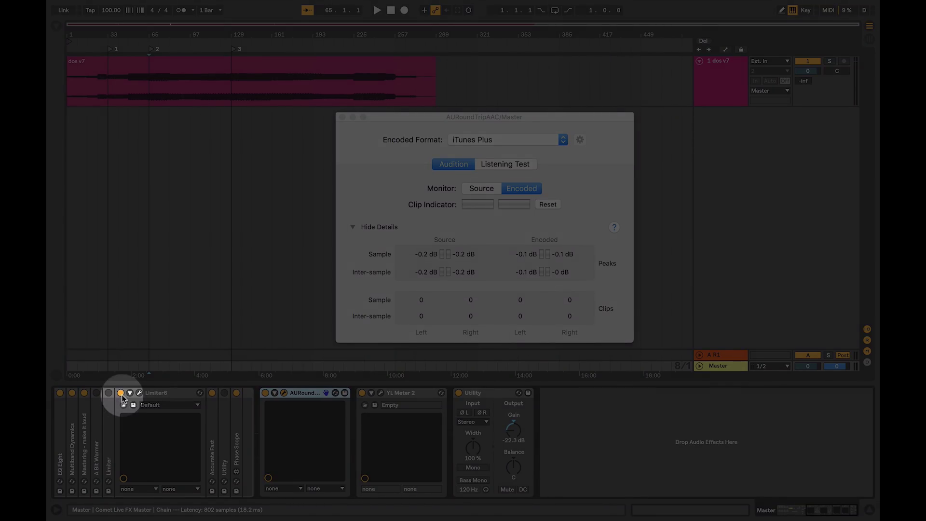
pyautogui.click(121, 394)
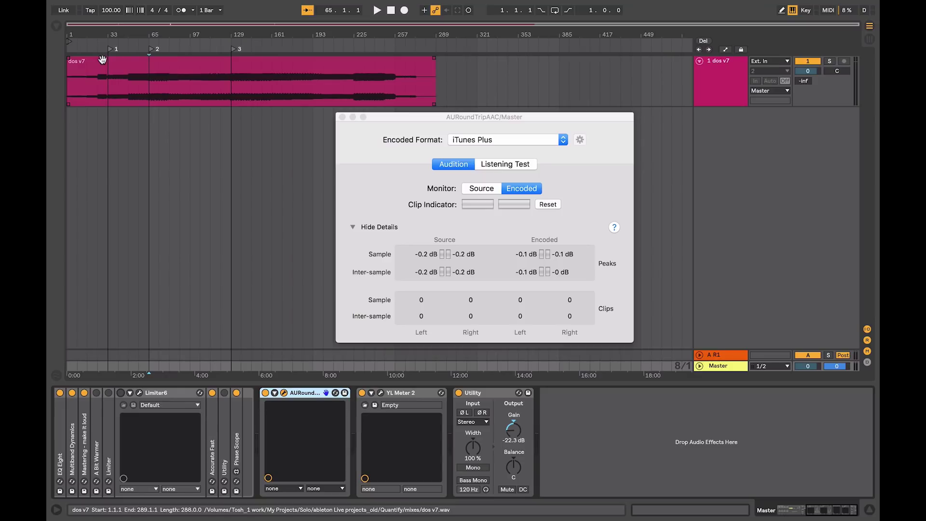
pyautogui.press('space')
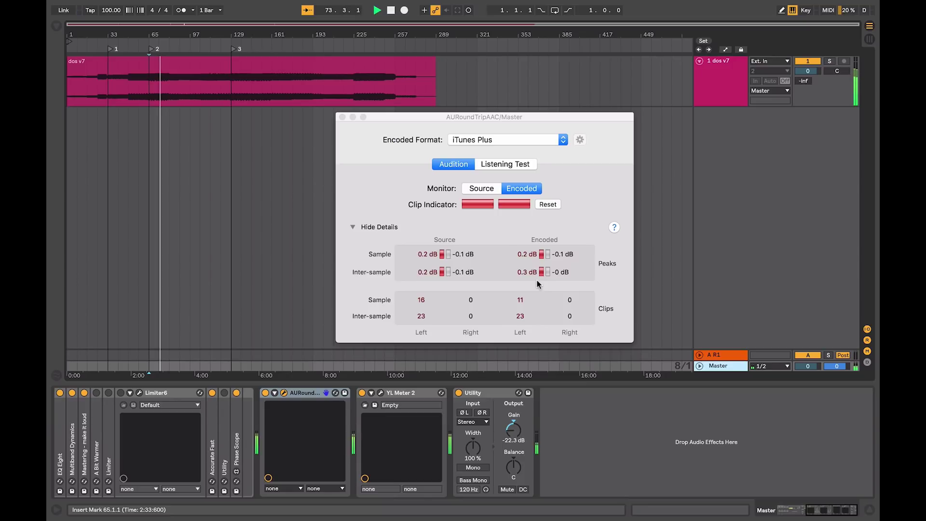
pyautogui.press('space')
pyautogui.click(121, 393)
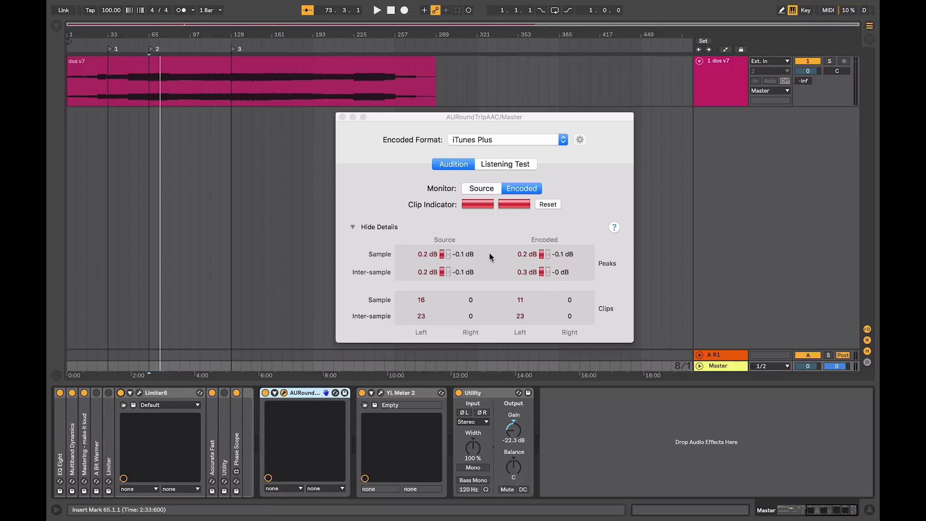
# Step: Reset the AURoundTripAAC meter and replay from the insert mark with Limiter6 active
pyautogui.click(549, 205)
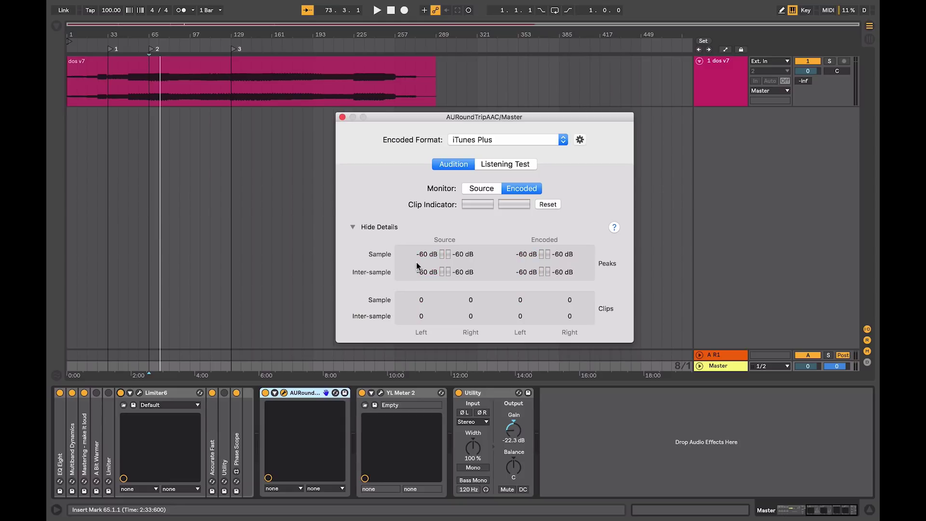
pyautogui.press('space')
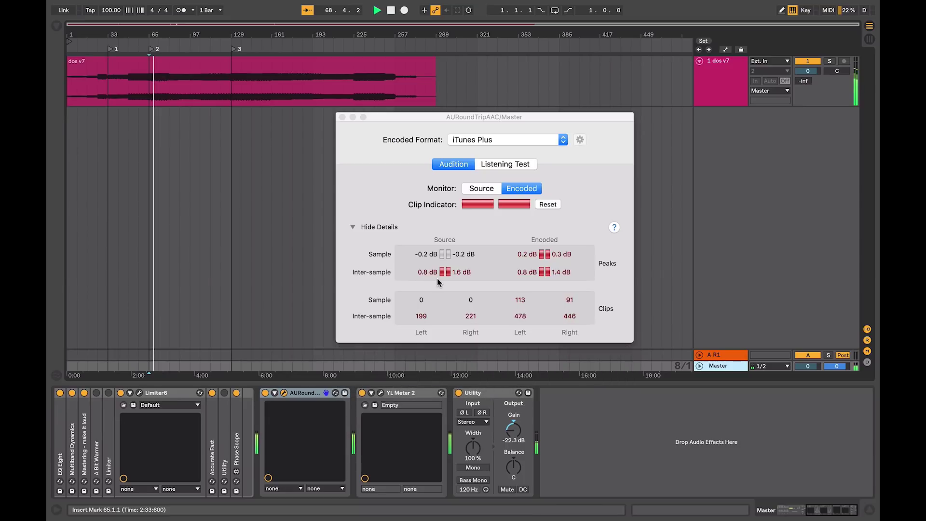
pyautogui.press('space')
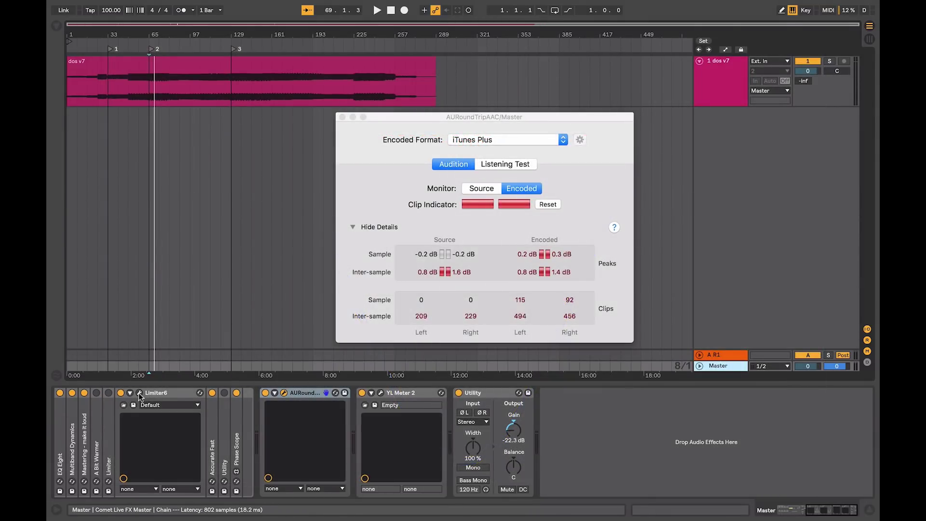
# Step: Set Limiter6's Protection to ISP Fast and reset the AURoundTripAAC clip counts
pyautogui.click(140, 393)
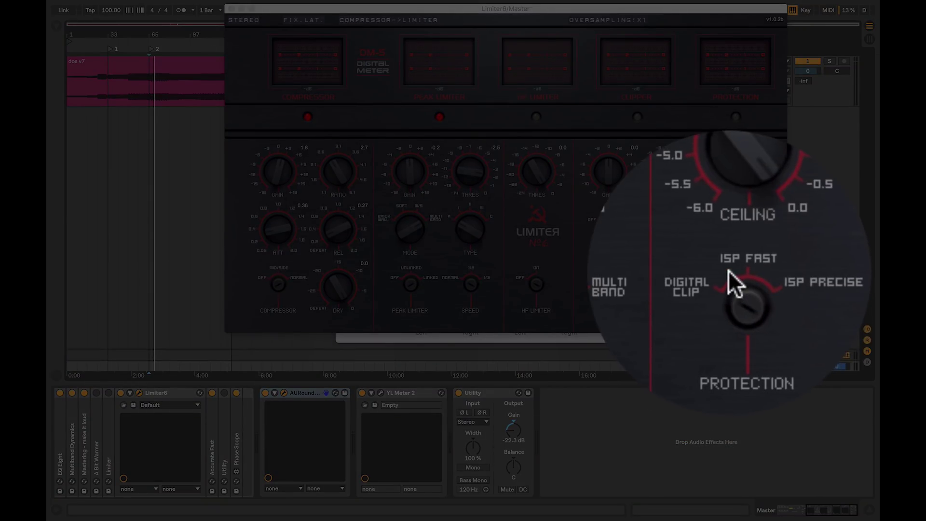
pyautogui.click(736, 285)
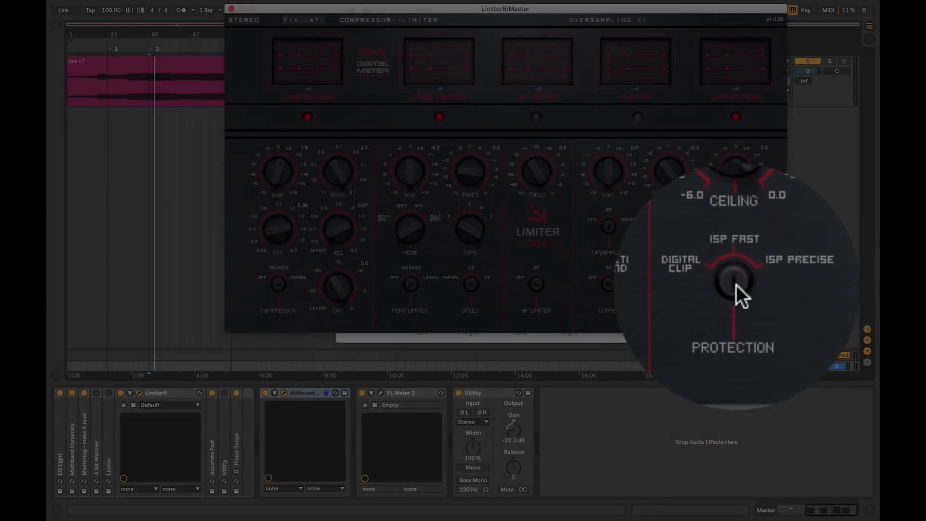
pyautogui.click(232, 9)
pyautogui.click(546, 204)
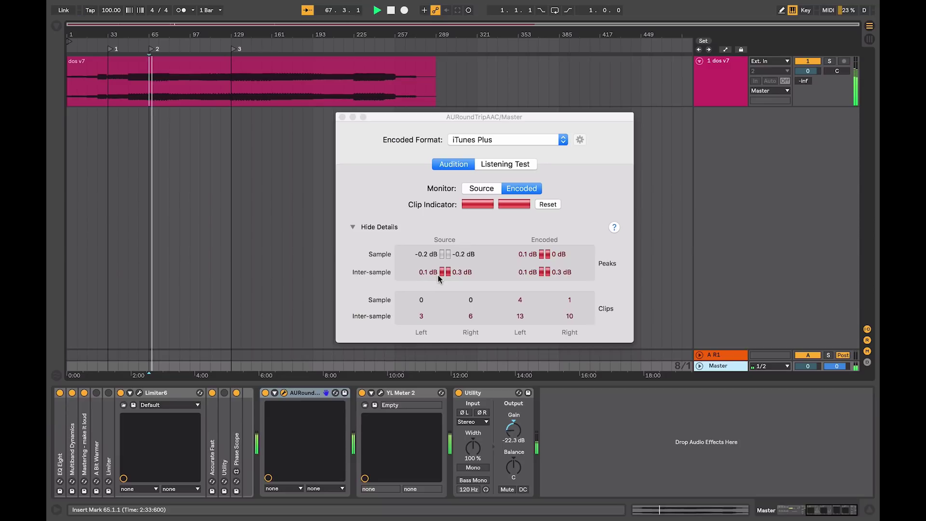
# Step: Check Limiter6's editor, then reset the AURoundTripAAC meter while playback continues
pyautogui.click(139, 392)
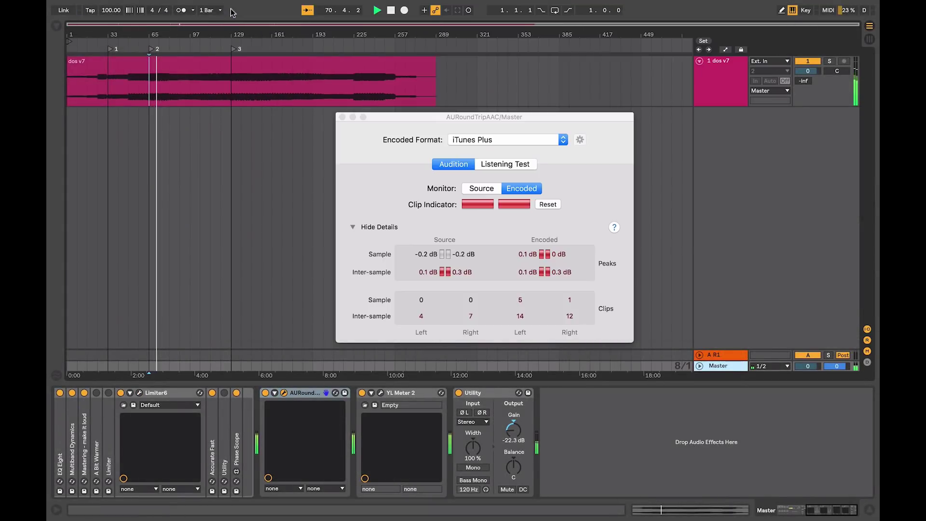
pyautogui.click(231, 8)
pyautogui.click(545, 207)
pyautogui.click(547, 204)
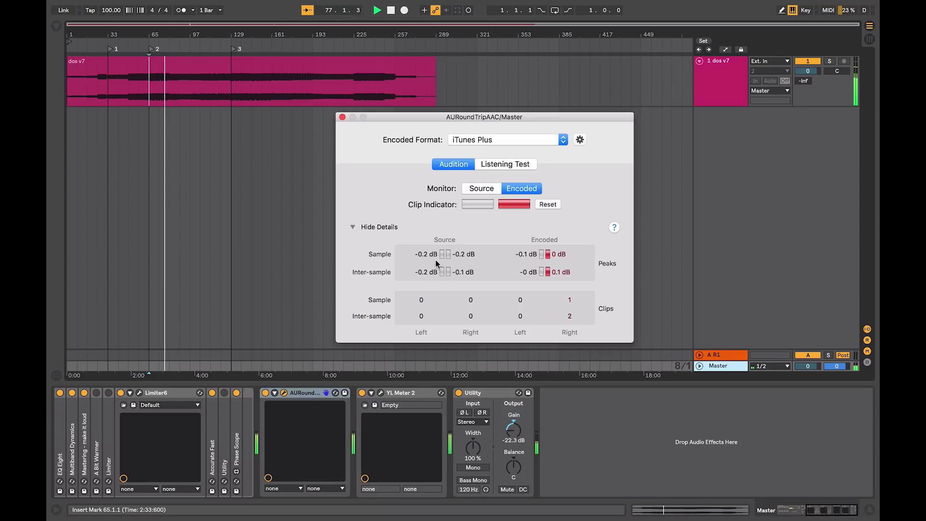
# Step: Open the AURoundTripAAC meter window and show its detailed peak and clip readings
pyautogui.click(139, 393)
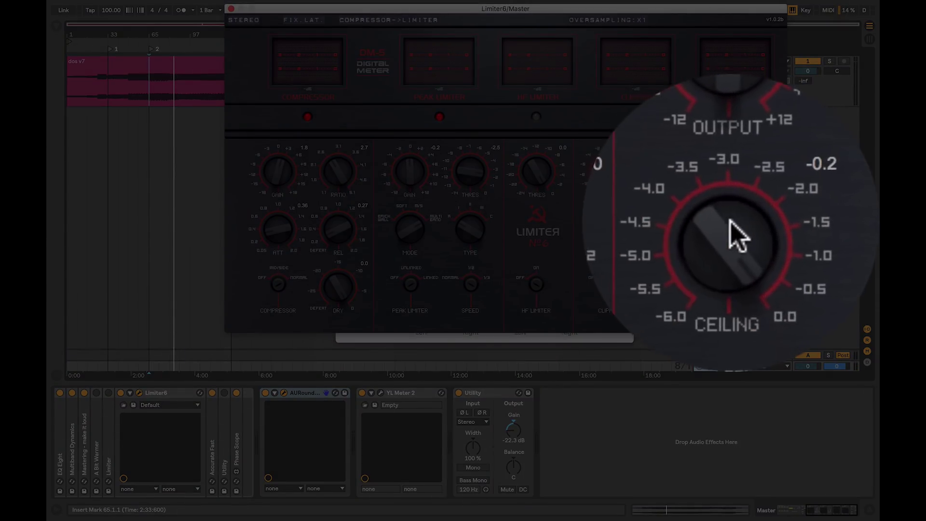
pyautogui.scroll(-1, 731, 223)
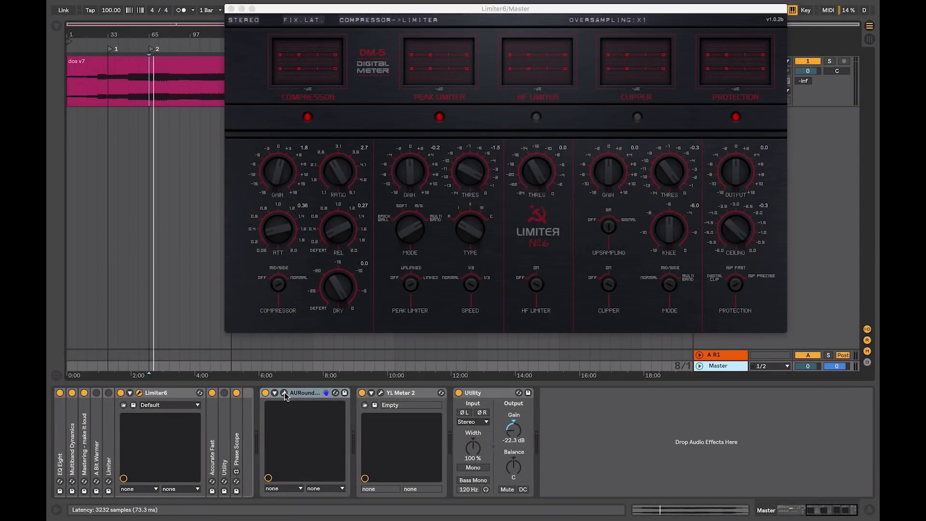
pyautogui.click(284, 393)
pyautogui.click(352, 227)
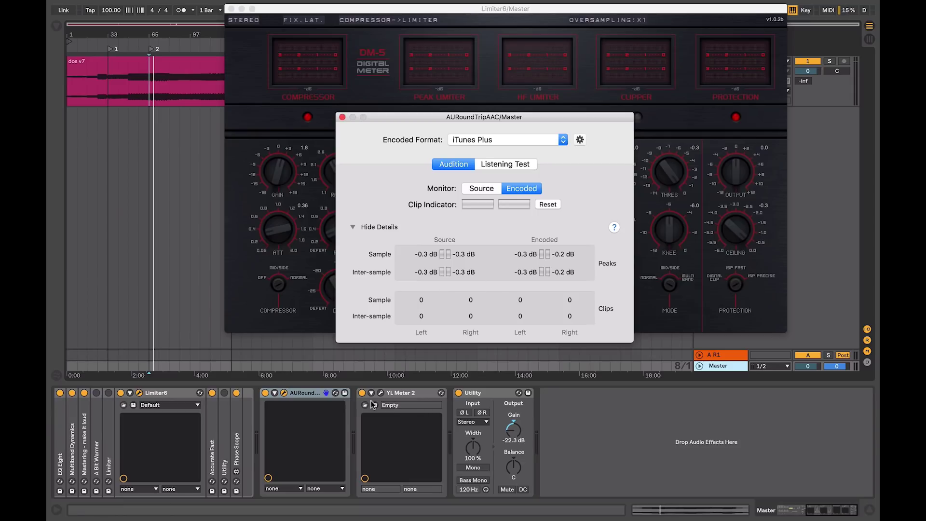
# Step: Play from marker 2 and move the AURoundTripAAC window clear of the Limiter6 window
pyautogui.click(330, 267)
pyautogui.press('space')
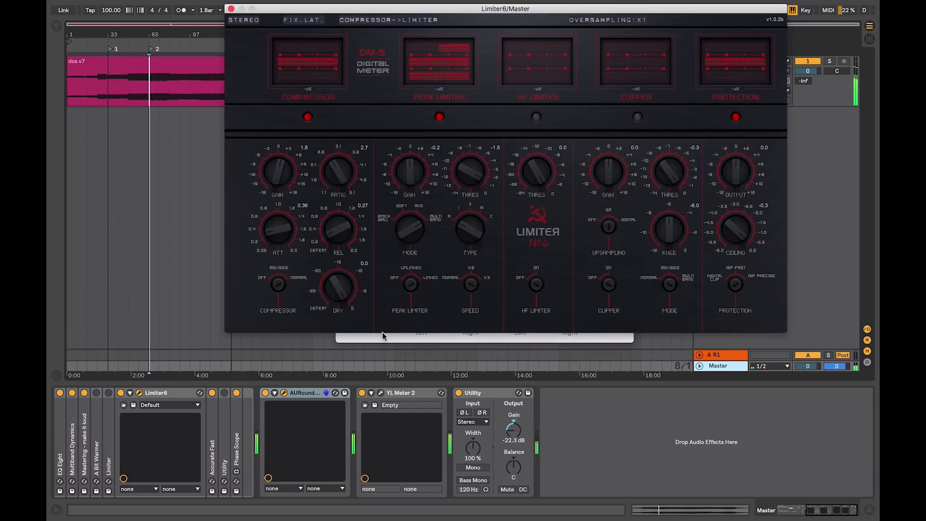
pyautogui.click(384, 339)
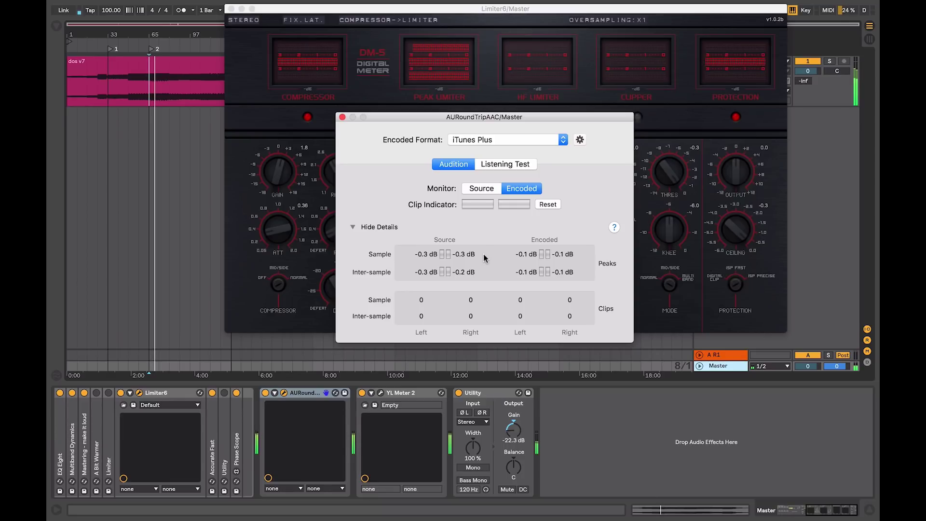
pyautogui.moveTo(454, 120); pyautogui.dragTo(643, 140)
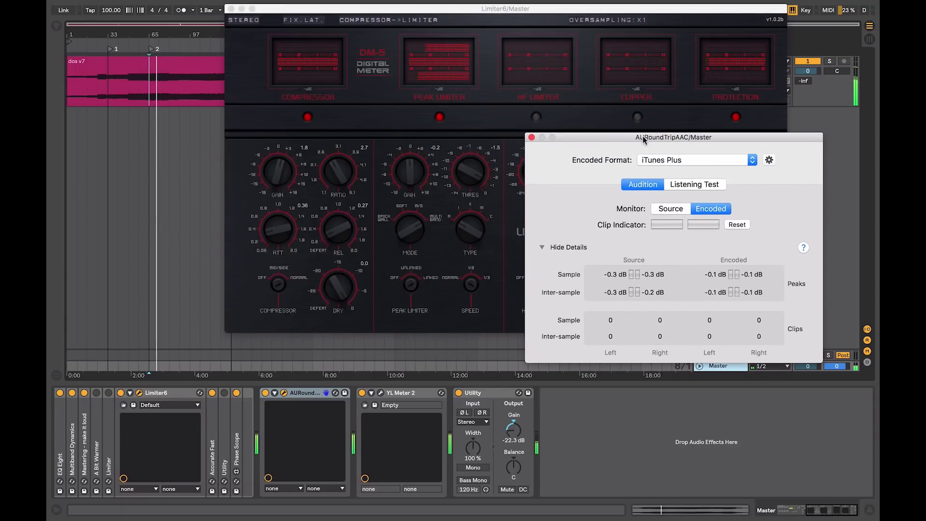
# Step: Place the Limiter6 window at the left and the meter window at the upper right
pyautogui.click(463, 175)
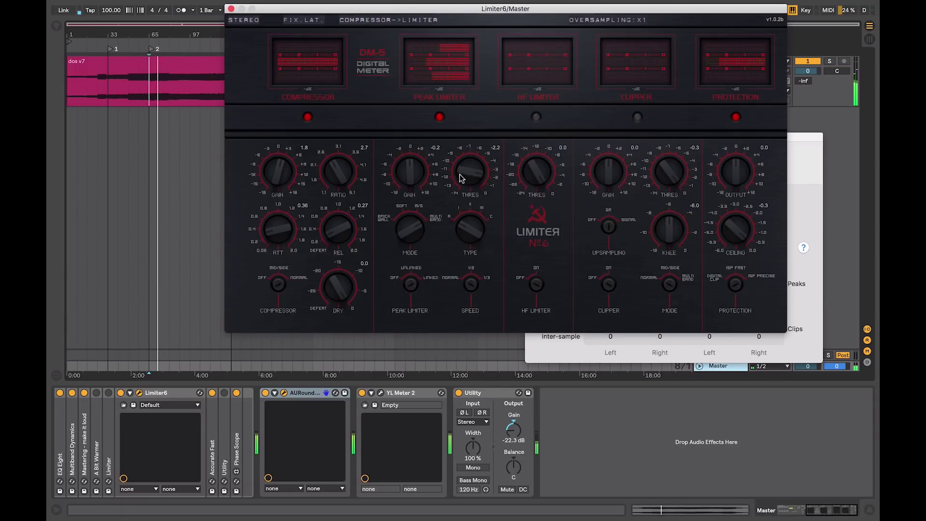
pyautogui.scroll(-3, 463, 174)
pyautogui.moveTo(481, 11); pyautogui.dragTo(342, 6)
pyautogui.moveTo(682, 137); pyautogui.dragTo(761, 25)
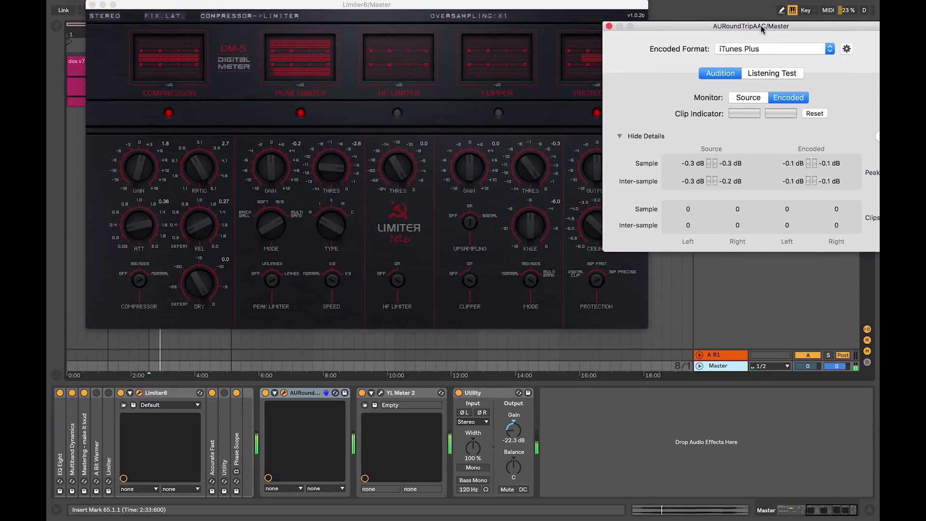
pyautogui.moveTo(378, 10); pyautogui.dragTo(338, 12)
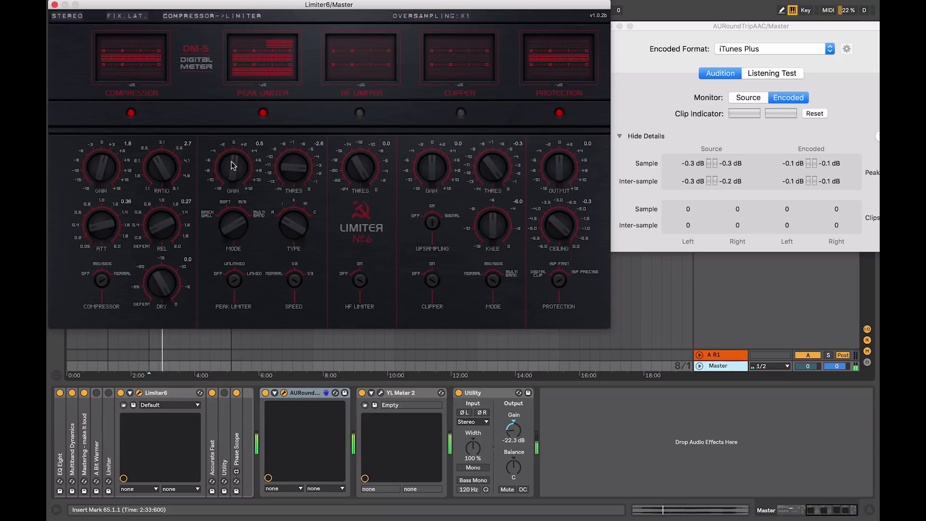
# Step: Raise the Peak Limiter gain to 3.0 so the encoded playback starts clipping
pyautogui.moveTo(231, 165); pyautogui.dragTo(232, 150)
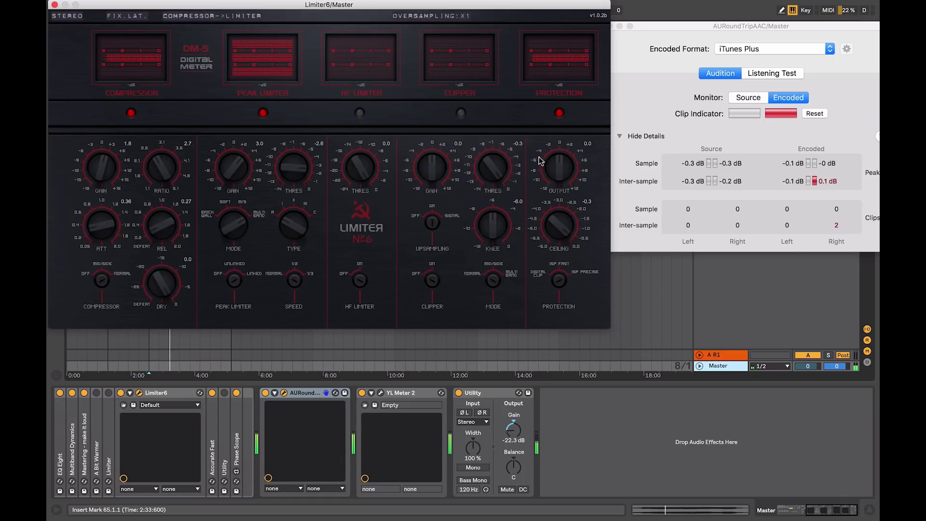
pyautogui.scroll(7, 559, 155)
pyautogui.scroll(9, 559, 155)
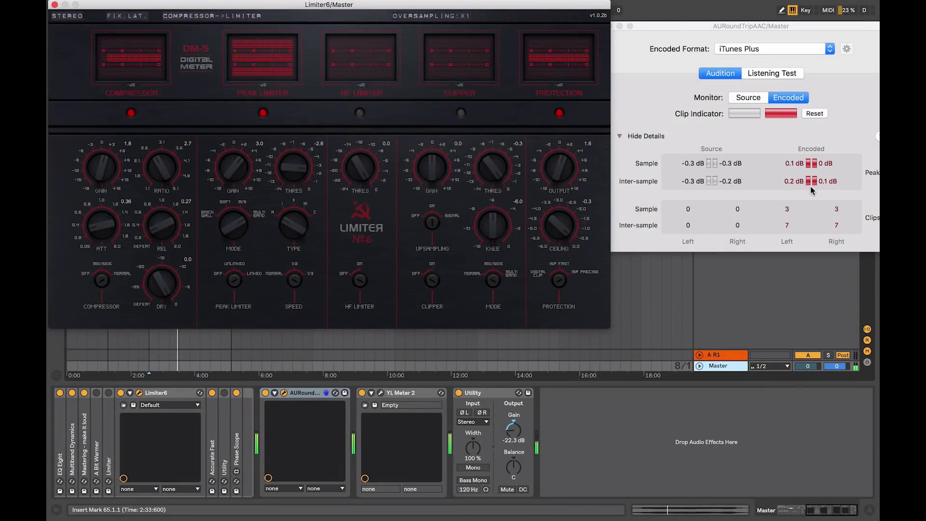
# Step: Restart the song and lower Limiter6's Protection output to -2.2 dB
pyautogui.press('space')
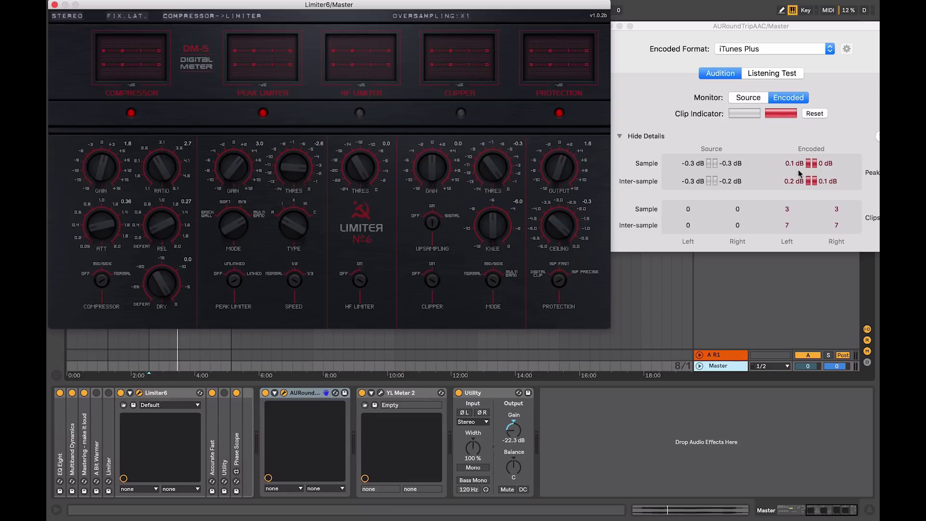
pyautogui.press('space')
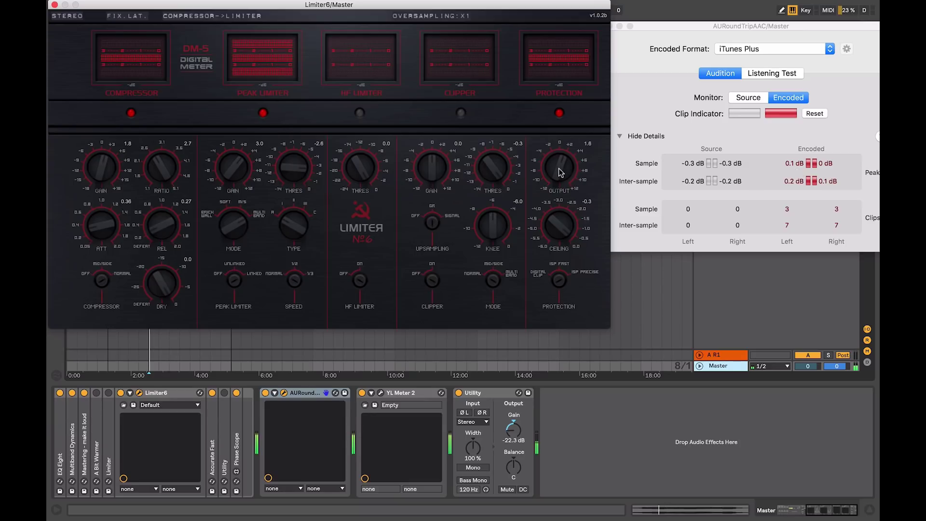
pyautogui.moveTo(559, 173); pyautogui.dragTo(555, 184)
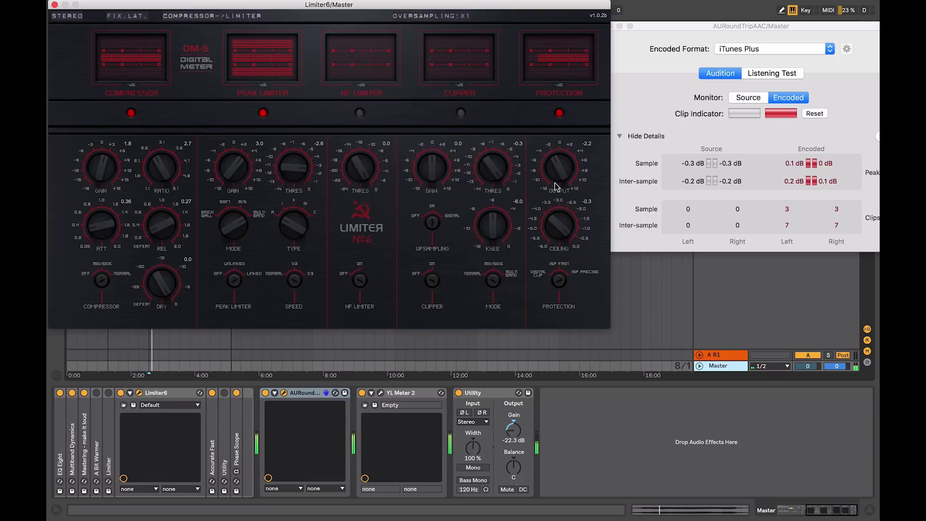
# Step: Reset the clip counts, then set compressor gain 0.4 and Peak Limiter threshold -1.4
pyautogui.click(810, 114)
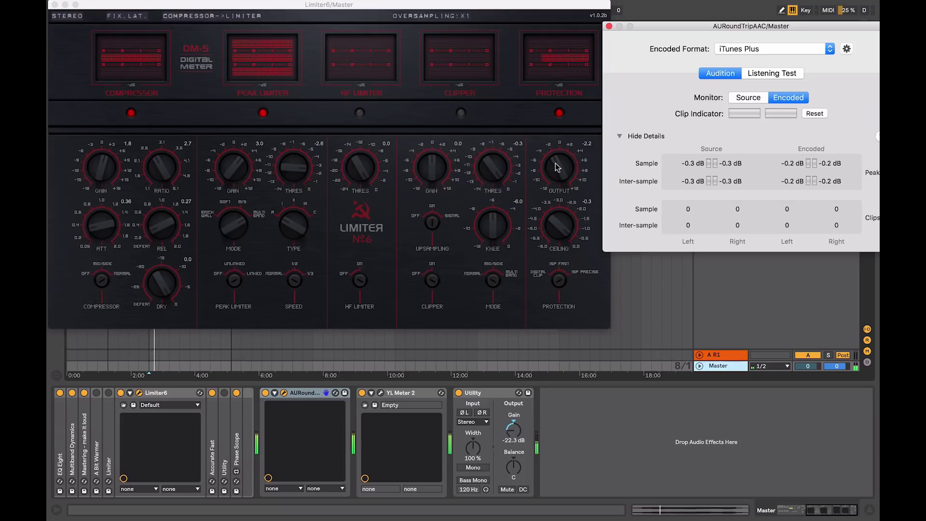
pyautogui.moveTo(555, 167); pyautogui.dragTo(555, 166)
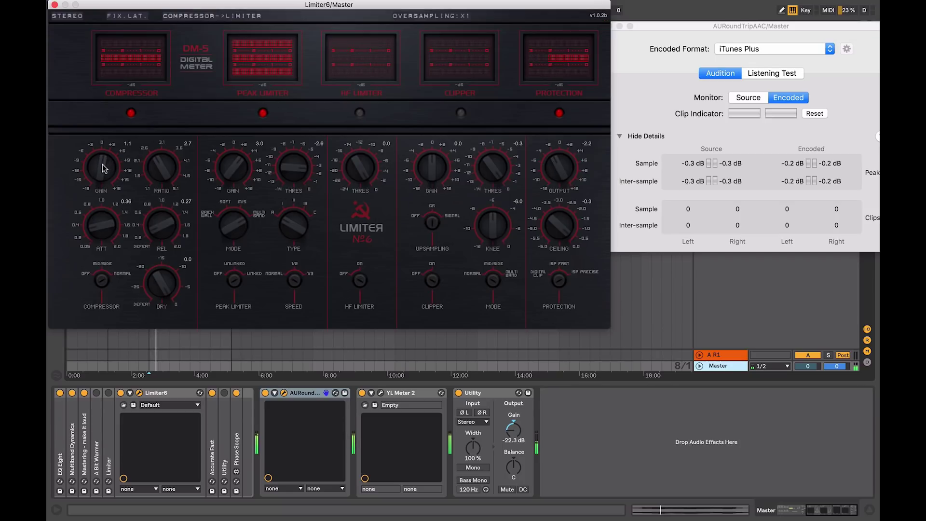
pyautogui.moveTo(103, 168); pyautogui.dragTo(103, 171)
pyautogui.moveTo(301, 168); pyautogui.dragTo(297, 155)
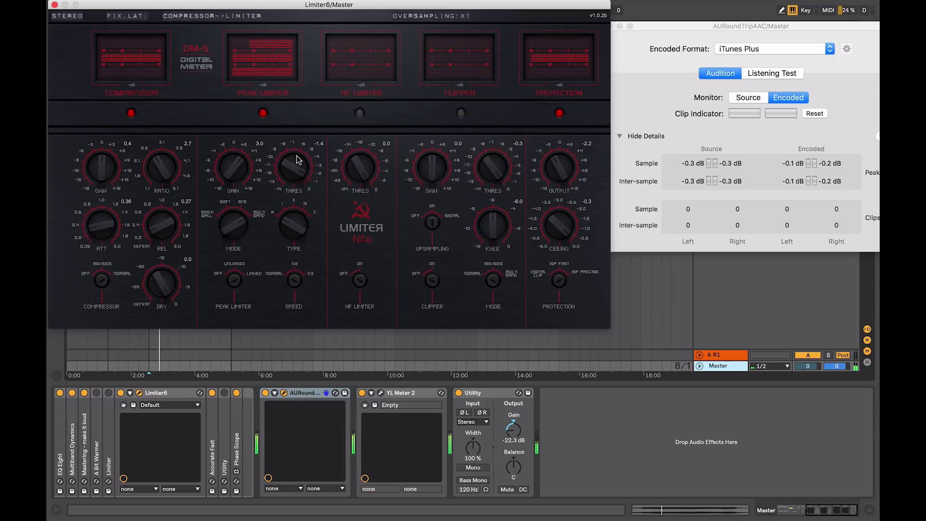
pyautogui.click(814, 115)
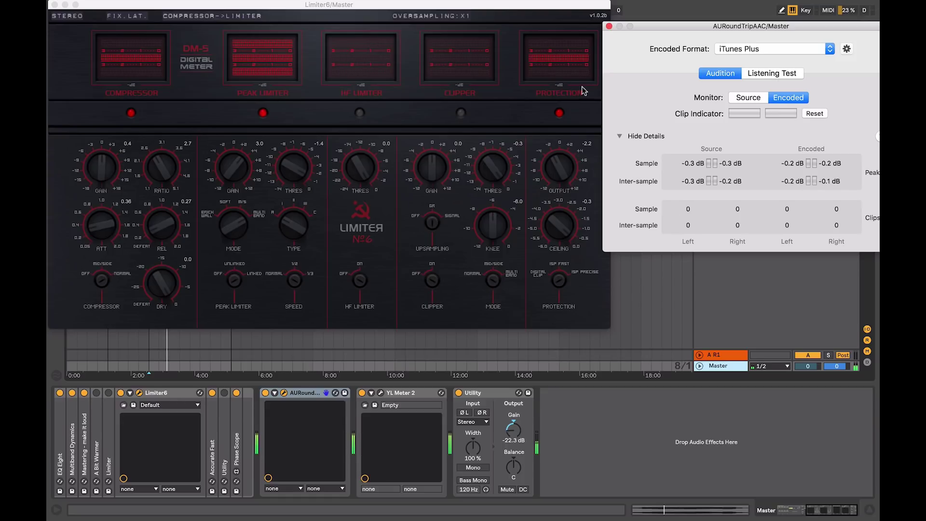
pyautogui.click(554, 7)
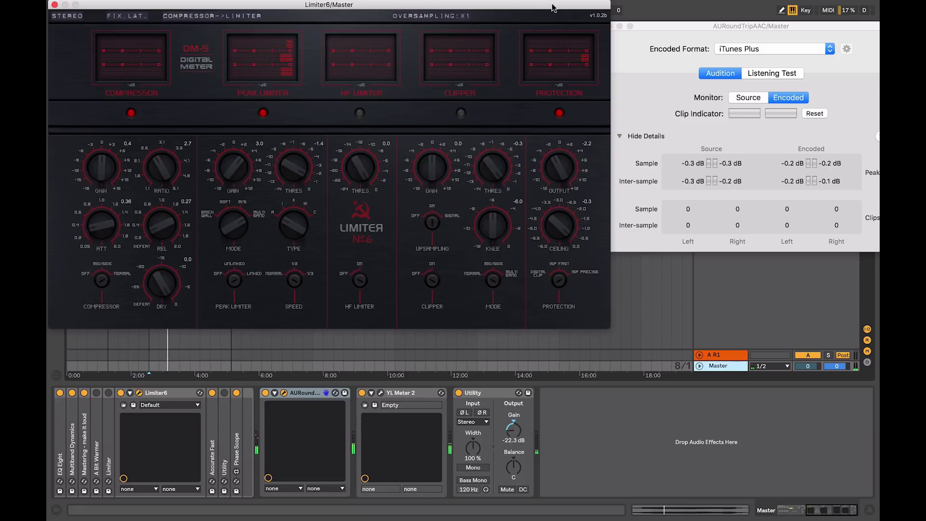